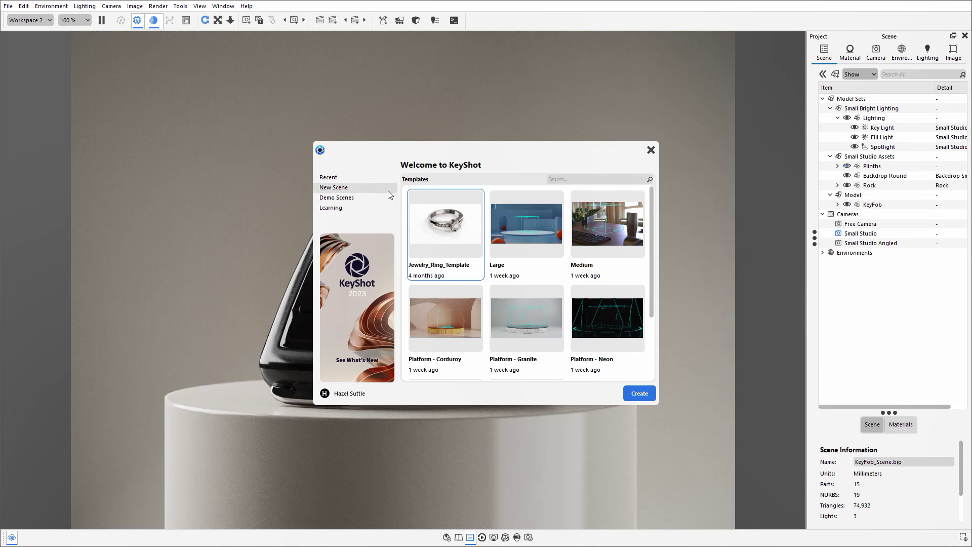
# - Look through the available new-scene templates, and close the welcome window to return to the key fob scene
pyautogui.moveTo(653, 207)
pyautogui.mouseDown()
pyautogui.moveTo(651, 277)
pyautogui.moveTo(653, 207)
pyautogui.mouseUp()
pyautogui.moveTo(653, 211); pyautogui.dragTo(427, 323)
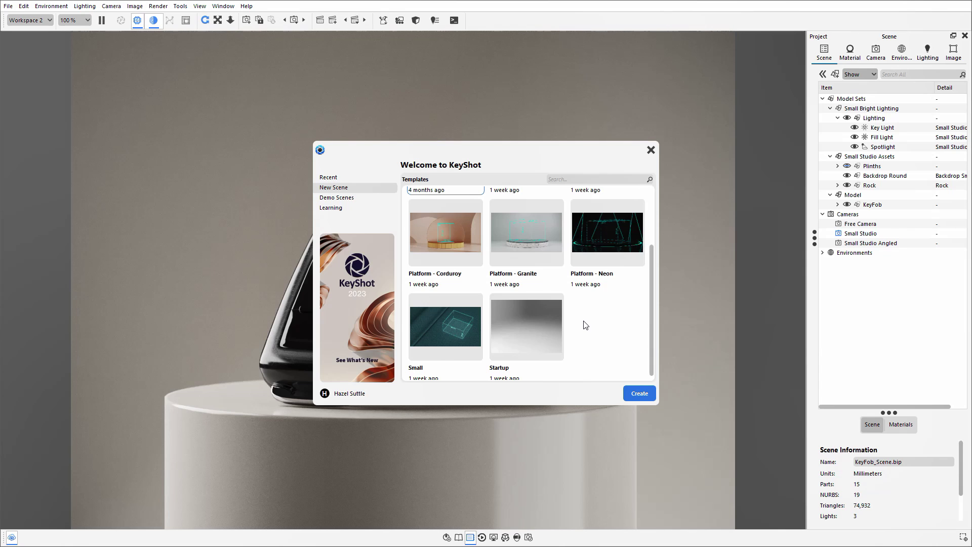
pyautogui.click(651, 150)
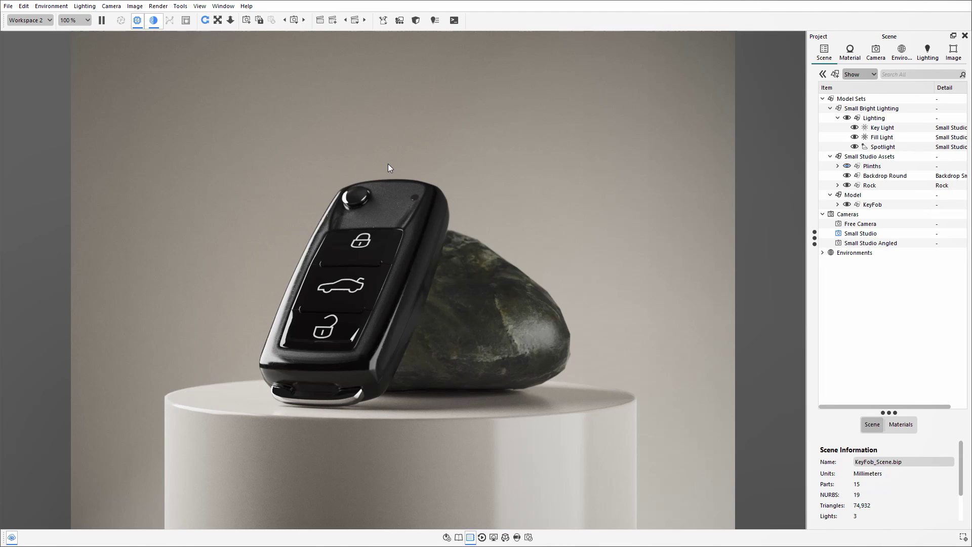
# - Show the scene's model sets list, and preview the Small Studio Angled camera before returning to the Small Studio camera
pyautogui.click(823, 75)
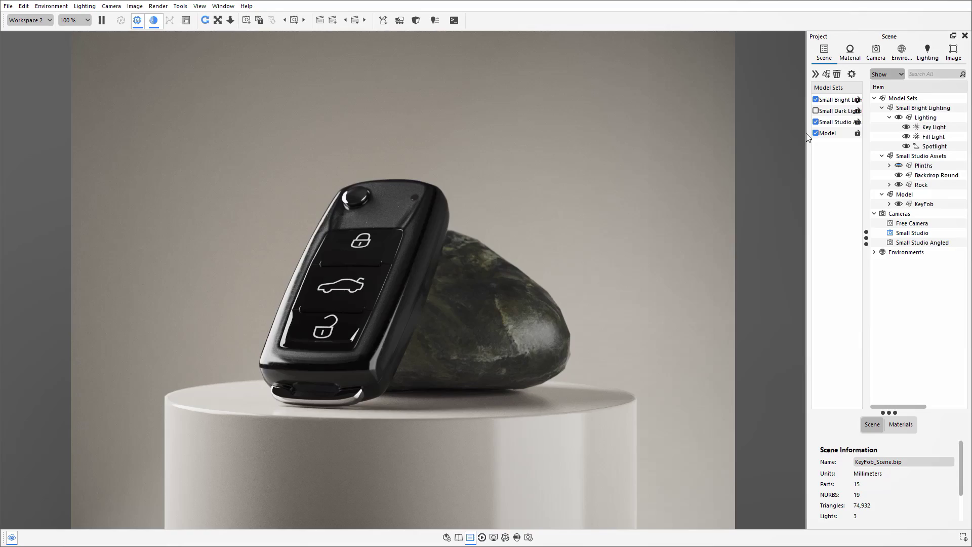
pyautogui.click(878, 59)
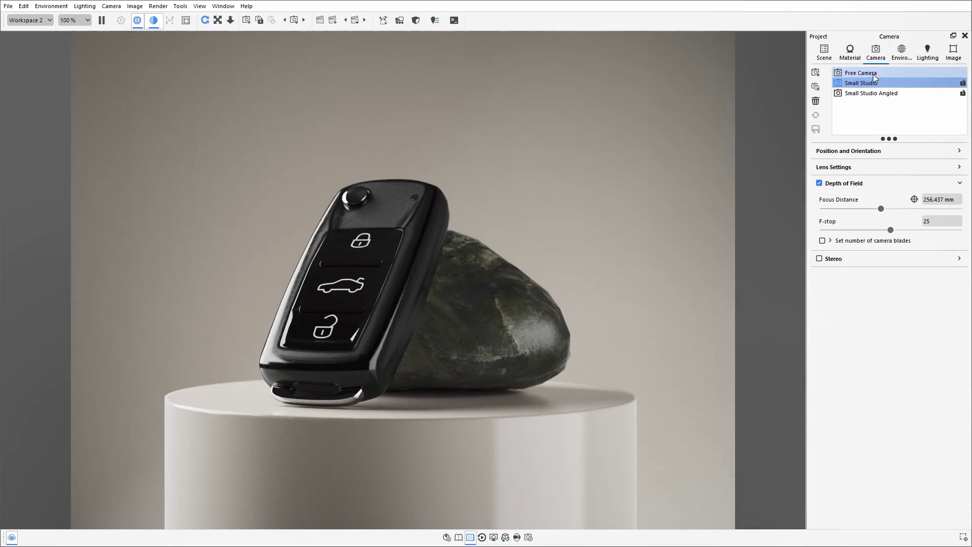
pyautogui.click(863, 94)
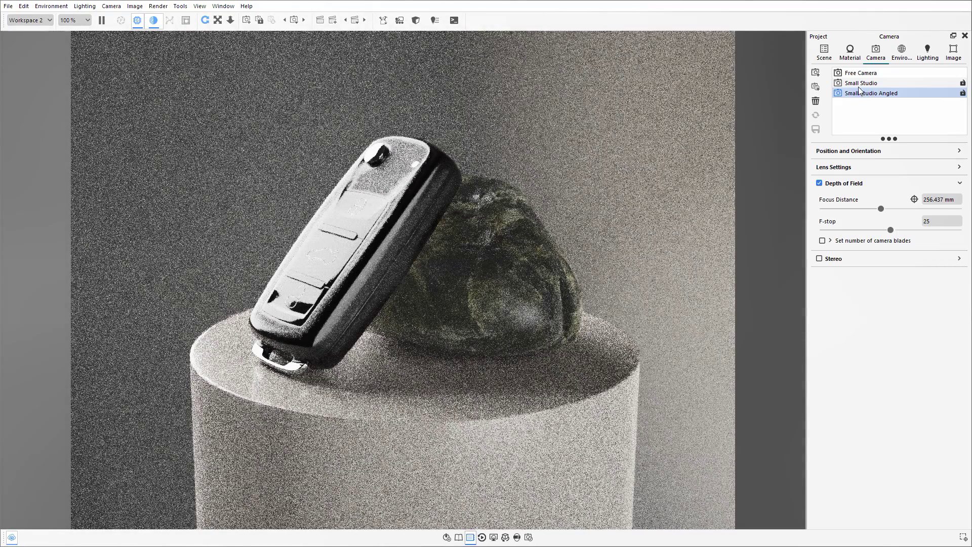
pyautogui.click(859, 85)
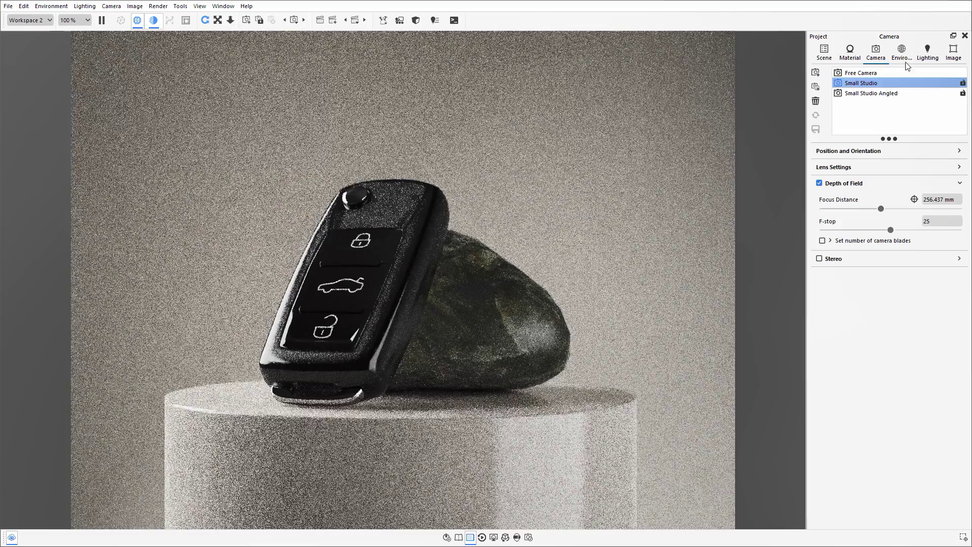
# - Preview the Slightly Bright environment, switch back to No Light, and return to the scene tree
pyautogui.click(902, 53)
pyautogui.click(868, 83)
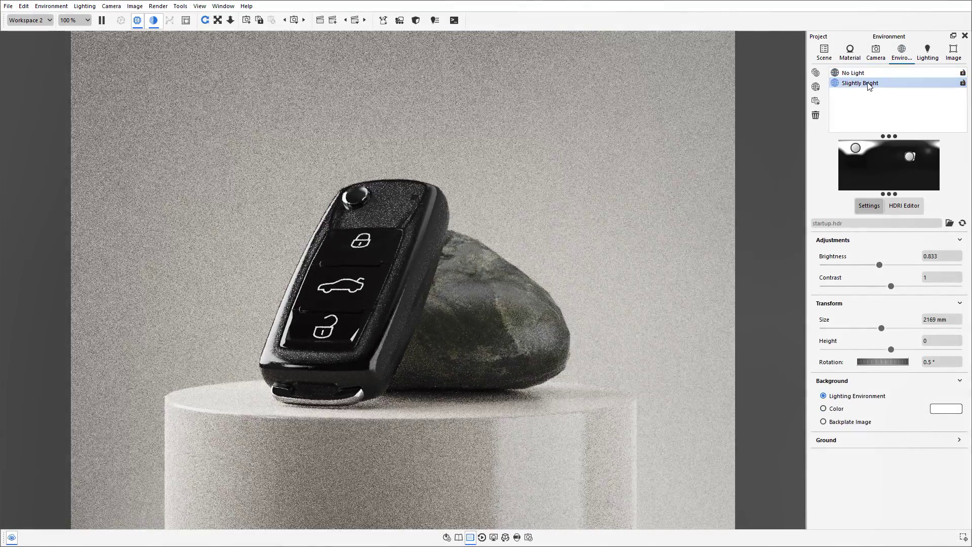
pyautogui.click(866, 72)
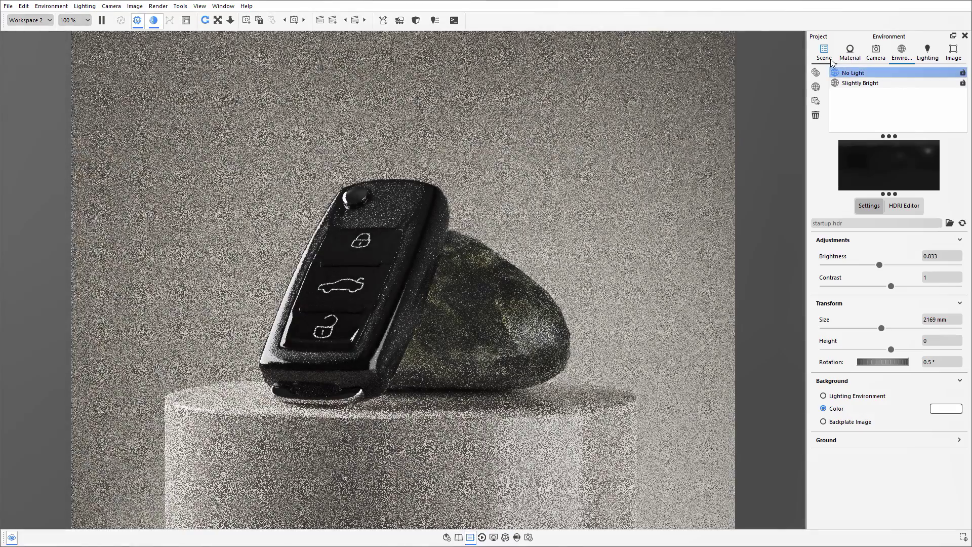
pyautogui.click(829, 60)
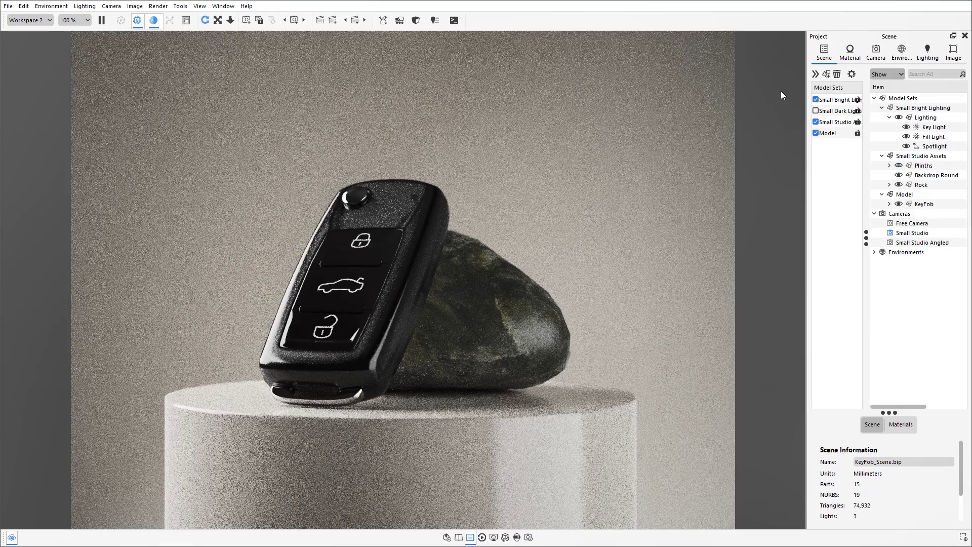
# - Show the scene's studios and preview each of the three, ending on the first one
pyautogui.click(319, 21)
pyautogui.click(901, 54)
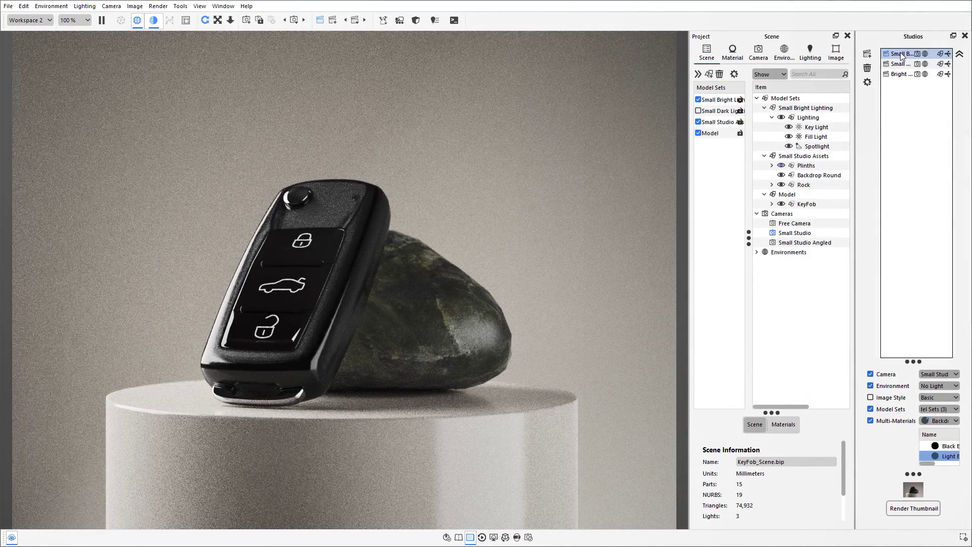
pyautogui.click(899, 63)
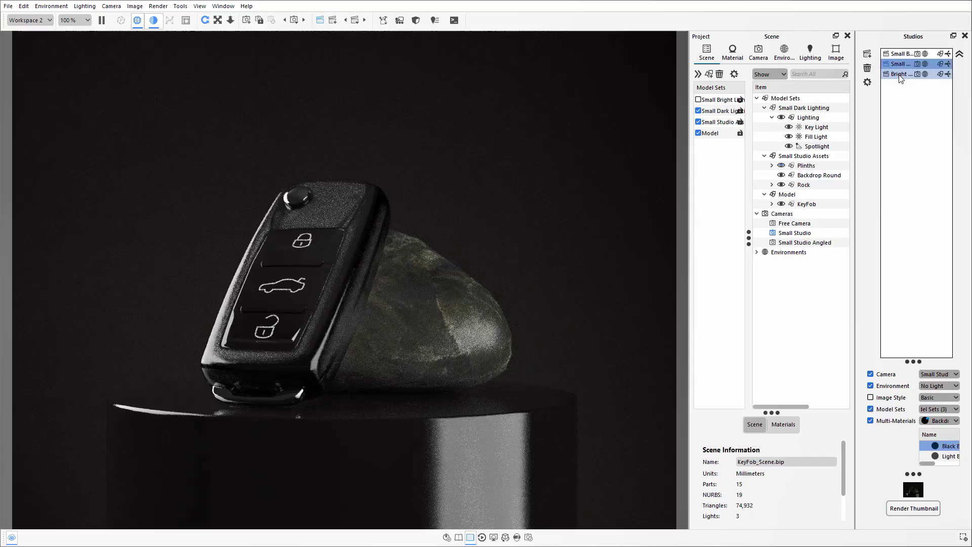
pyautogui.click(900, 74)
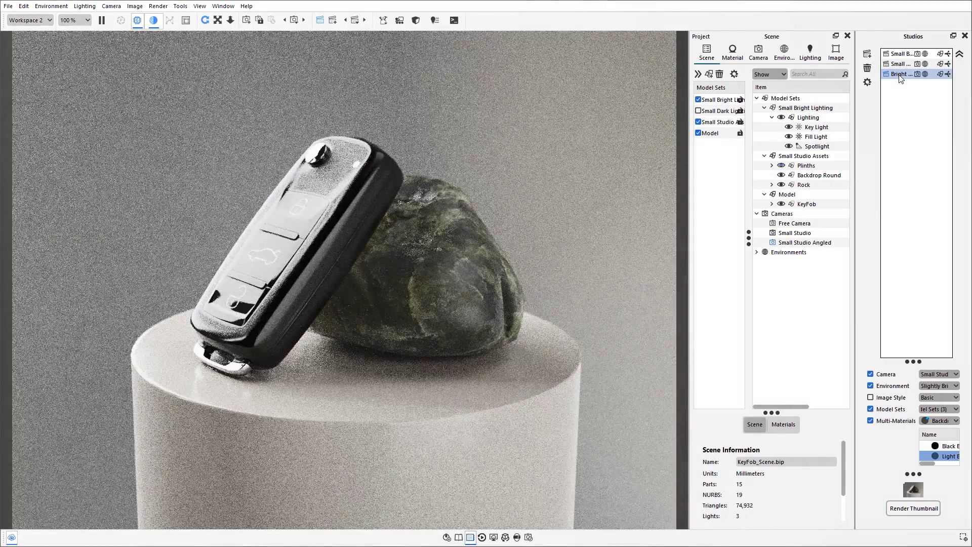
pyautogui.moveTo(900, 76); pyautogui.dragTo(900, 55)
pyautogui.click(900, 55)
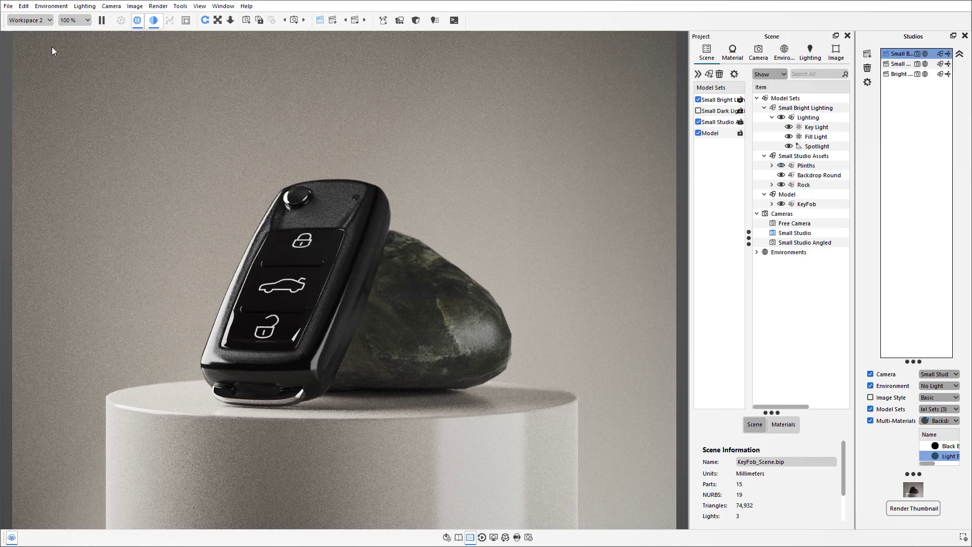
# - Start saving the scene as a template and name it Example_scene
pyautogui.click(8, 6)
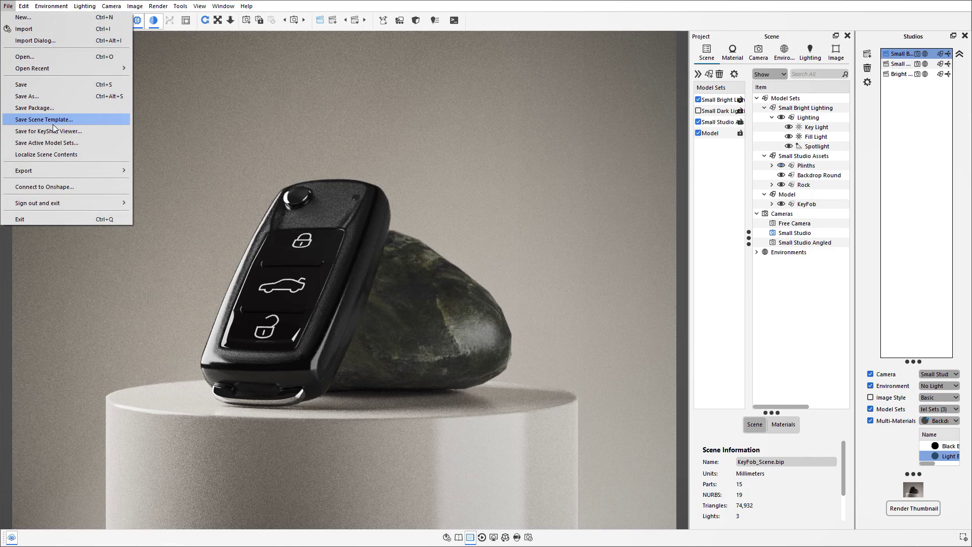
pyautogui.click(70, 120)
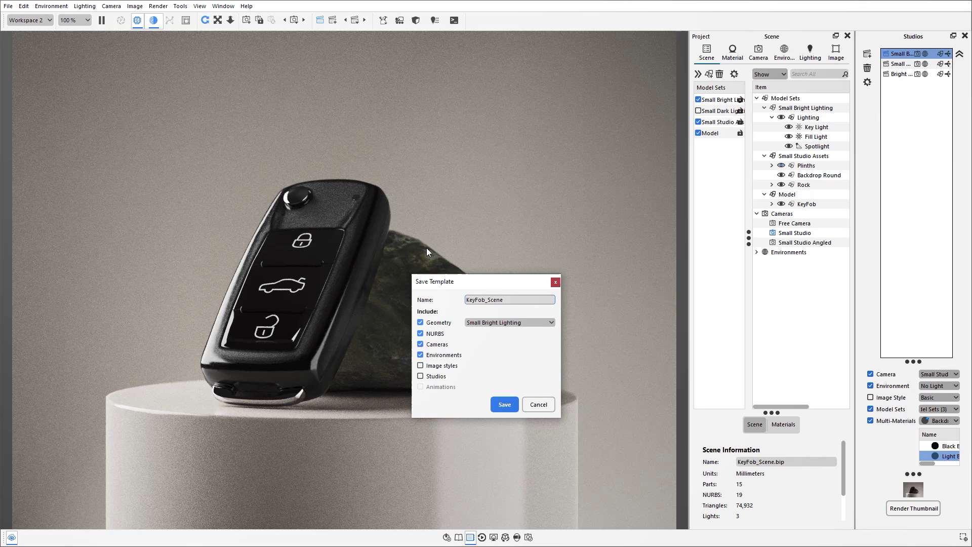
pyautogui.moveTo(455, 282); pyautogui.dragTo(446, 171)
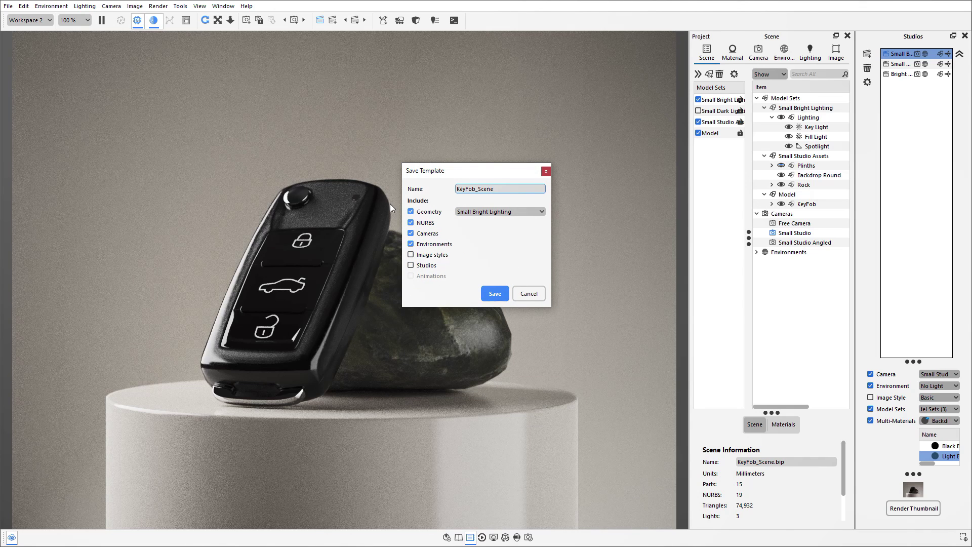
pyautogui.moveTo(500, 188); pyautogui.dragTo(393, 188)
pyautogui.write('Example_scene')
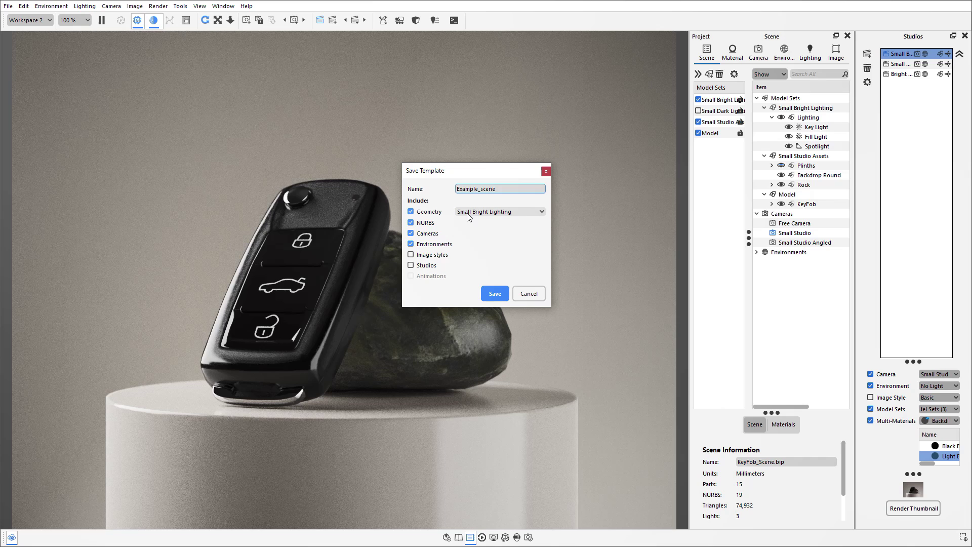
# - Include all model sets, image styles and studios in the template, and save it
pyautogui.click(541, 214)
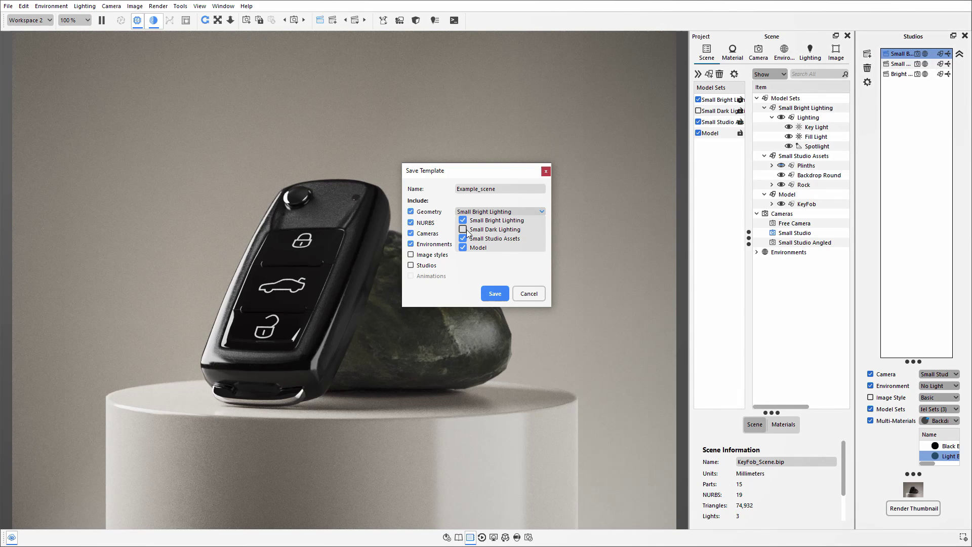
pyautogui.click(486, 262)
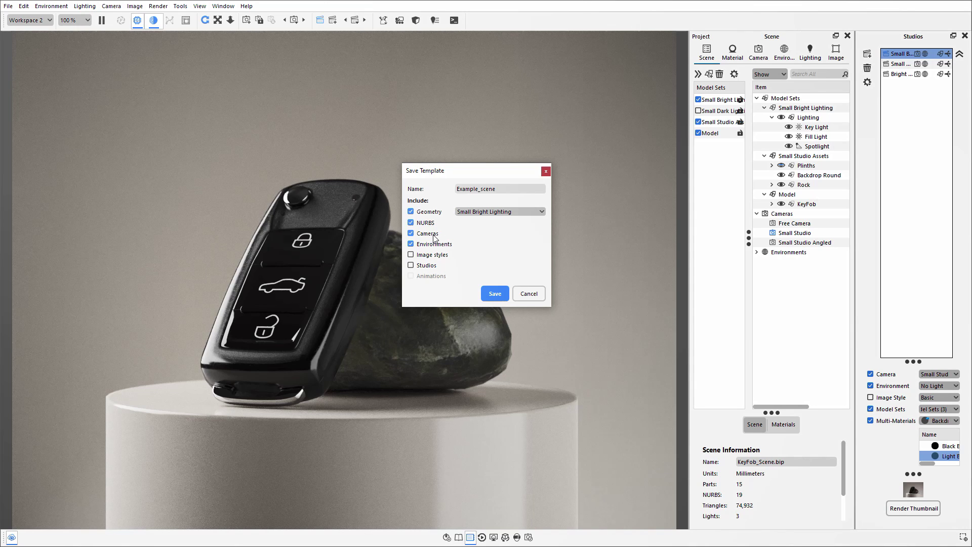
pyautogui.click(410, 254)
pyautogui.click(411, 265)
pyautogui.click(495, 294)
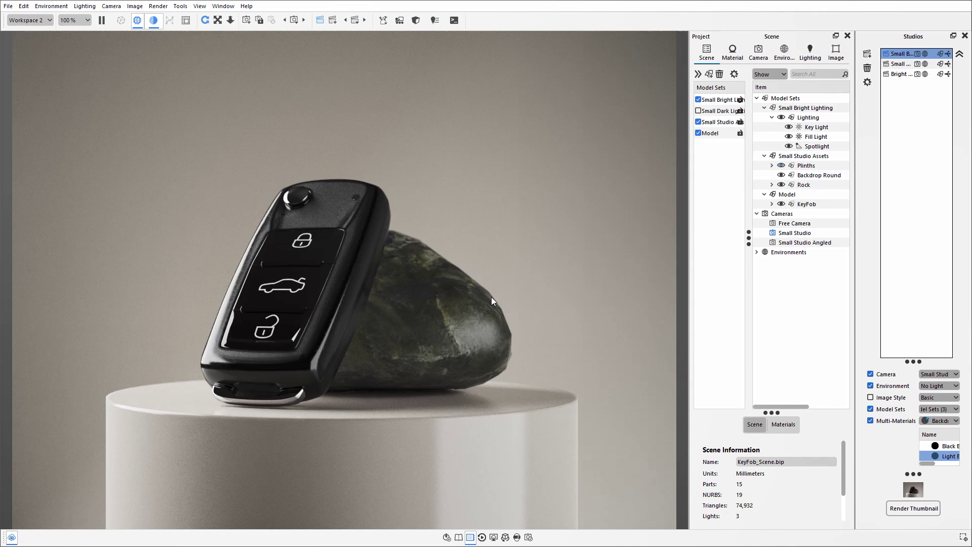
# - Create a new scene from the Example_scene template
pyautogui.hotkey('ctrl', 'n')
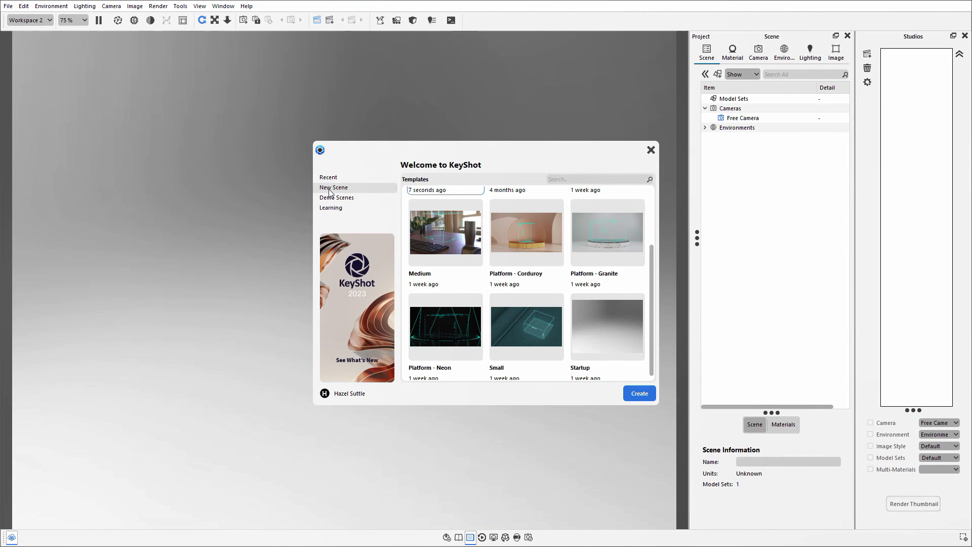
pyautogui.scroll(2, 531, 291)
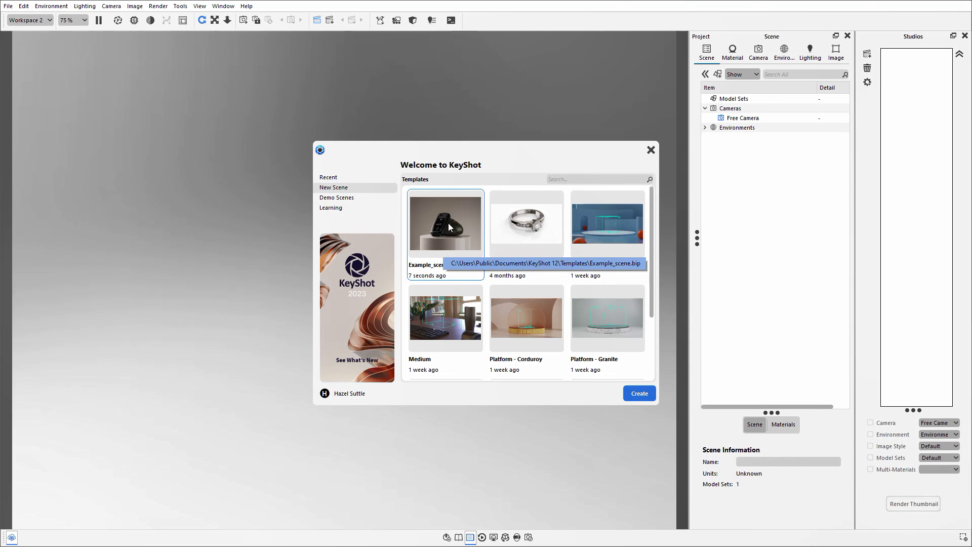
pyautogui.click(639, 397)
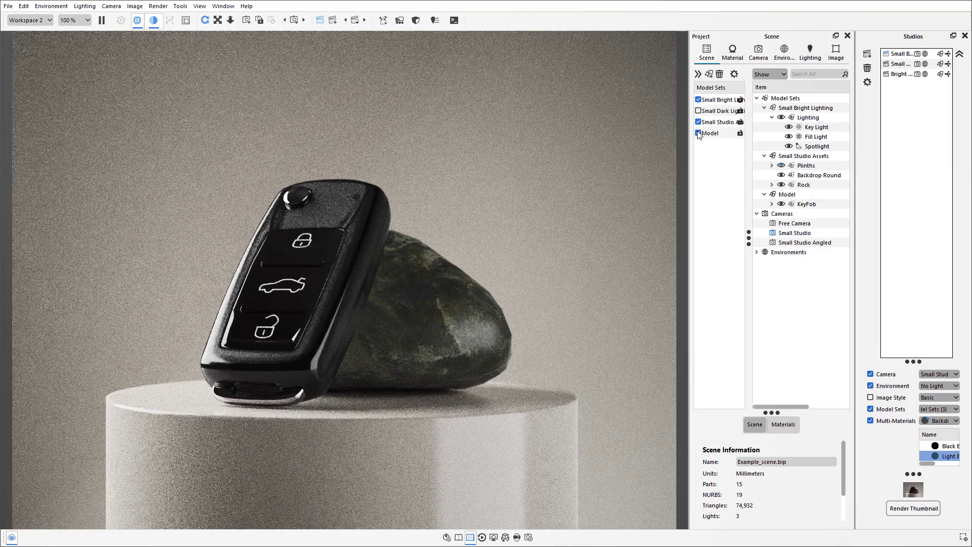
# - Check the cameras and environments carried over into the new scene, and return to the scene tree
pyautogui.click(758, 53)
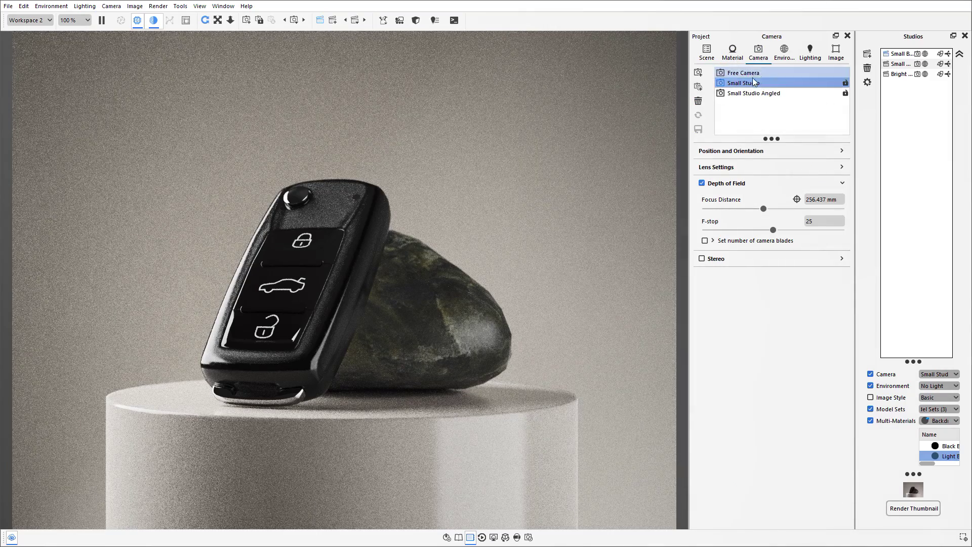
pyautogui.click(784, 53)
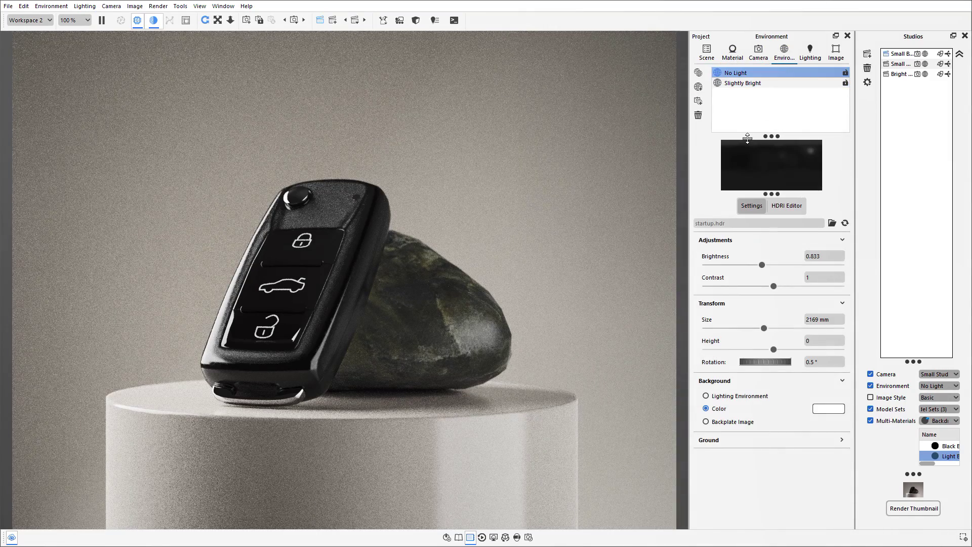
pyautogui.click(706, 54)
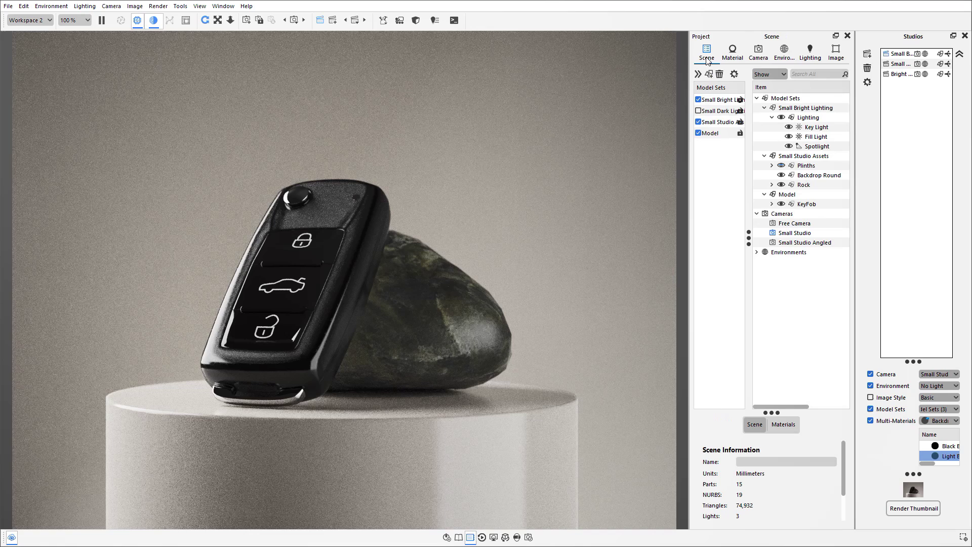
# - Make Model the current model set and delete the KeyFob group from it
pyautogui.click(710, 133)
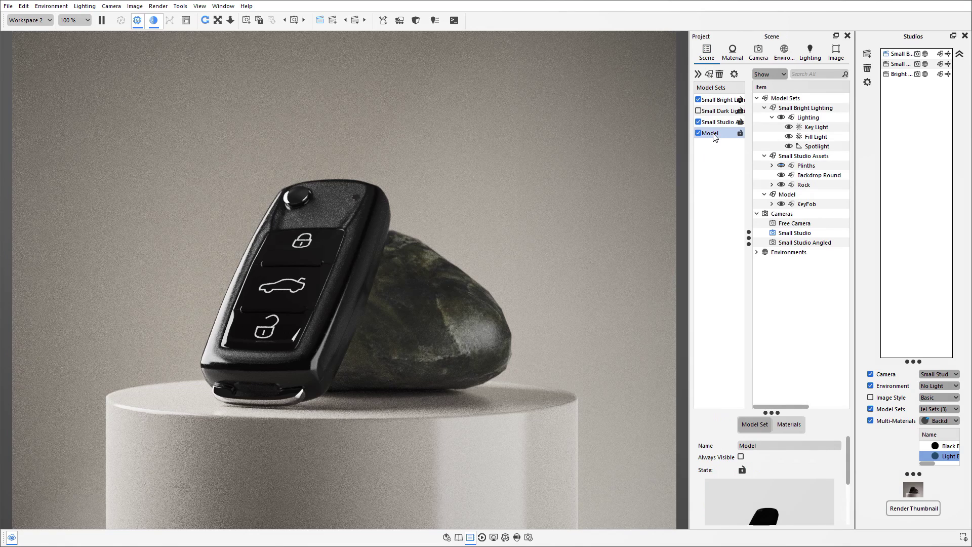
pyautogui.click(801, 204)
pyautogui.rightClick(802, 204)
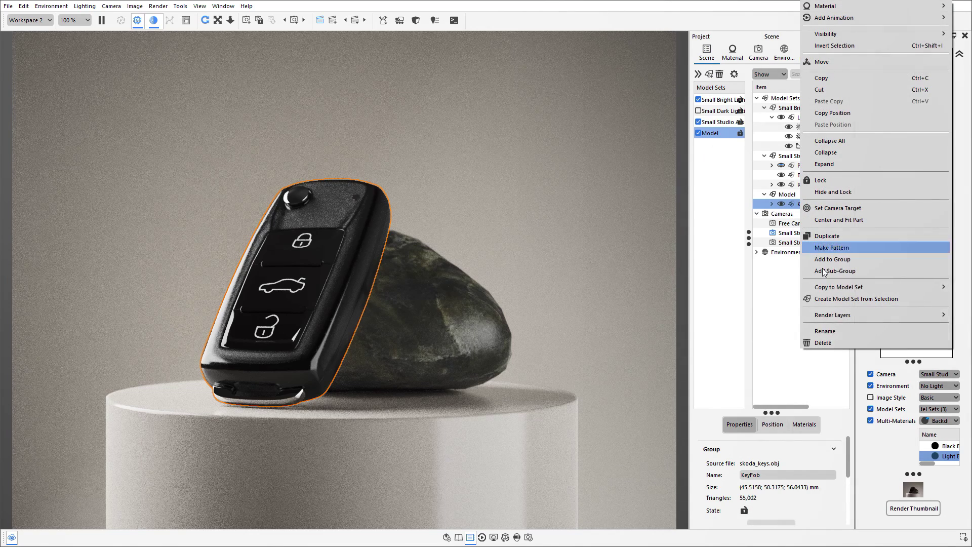
pyautogui.click(827, 344)
pyautogui.click(494, 274)
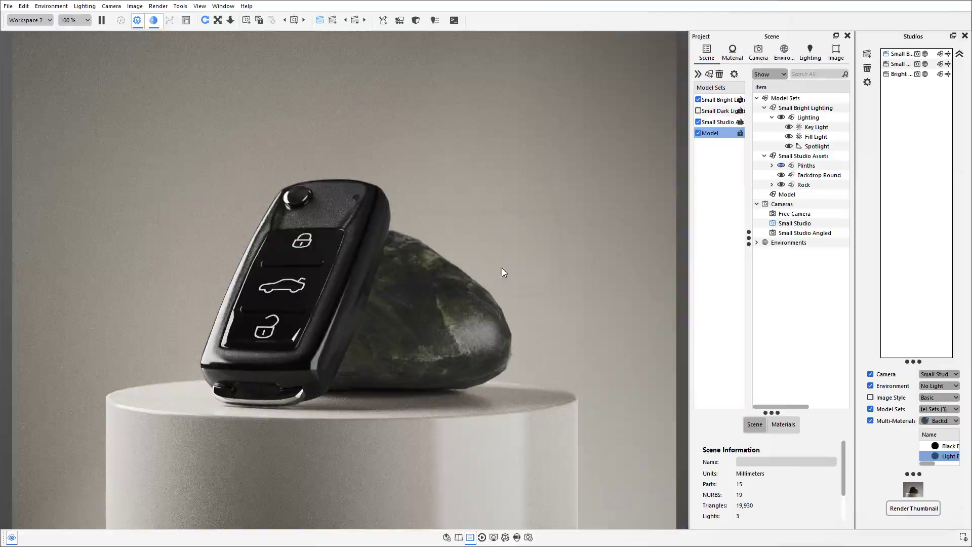
# - Add the Suunto Kailash Watch from the library models to the Model set
pyautogui.click(459, 538)
pyautogui.moveTo(127, 324); pyautogui.dragTo(429, 373)
# - Rotate the watch about 170° around Y, settle it onto the plinth against the rock, and accept the placement
pyautogui.moveTo(418, 254); pyautogui.dragTo(478, 234)
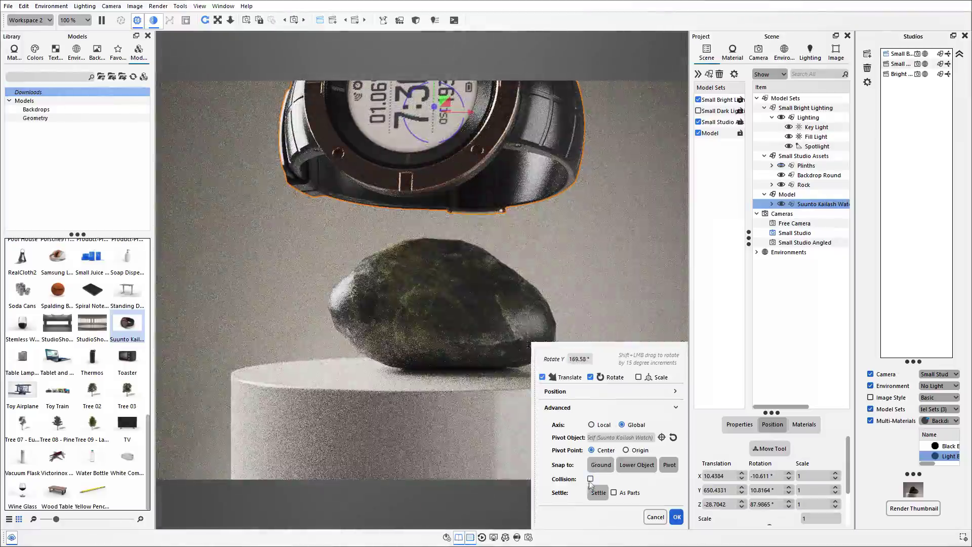
pyautogui.click(598, 493)
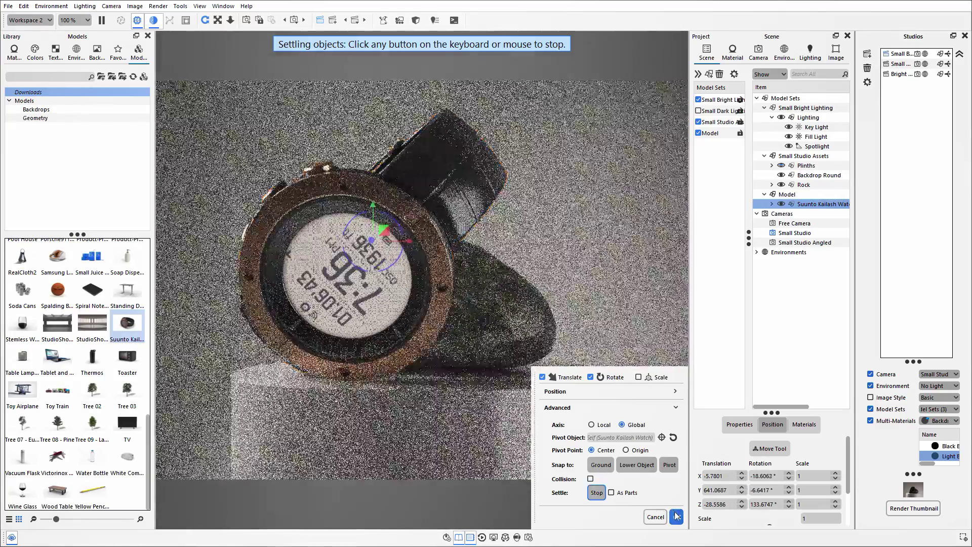
pyautogui.click(676, 516)
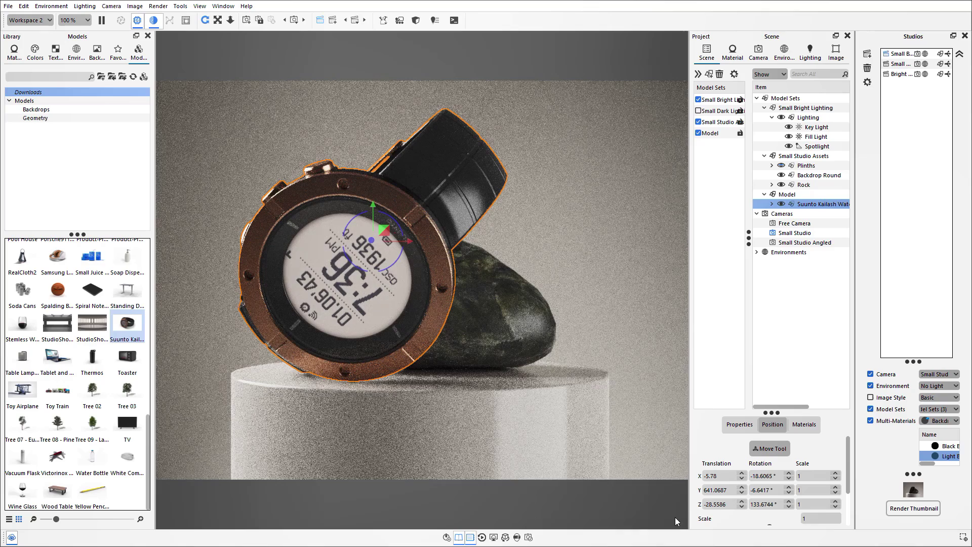